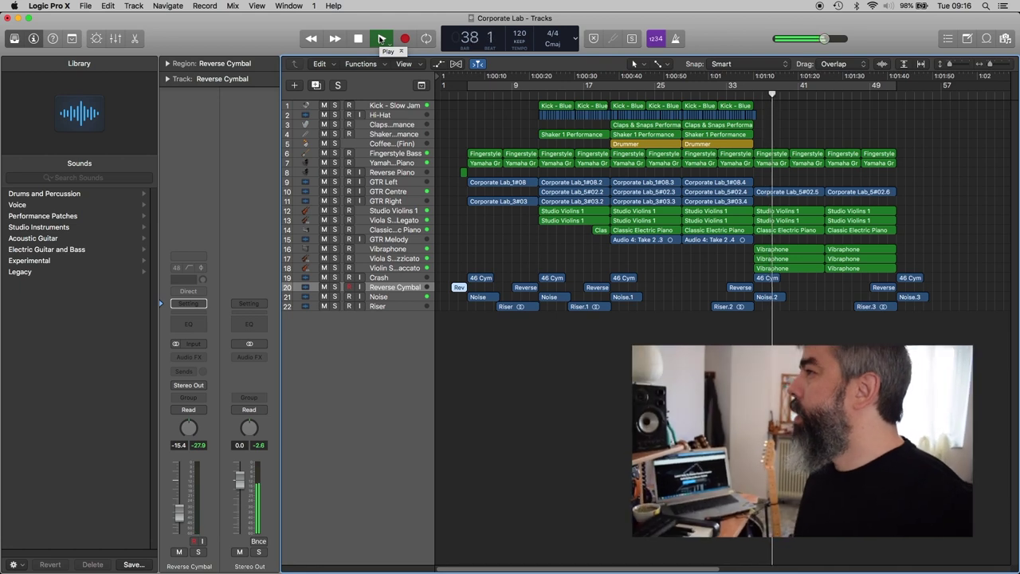
Stop playback and enlarge the arrangement around the Crash, Reverse Cymbal, Noise and Riser regions in the opening bars
click(359, 38)
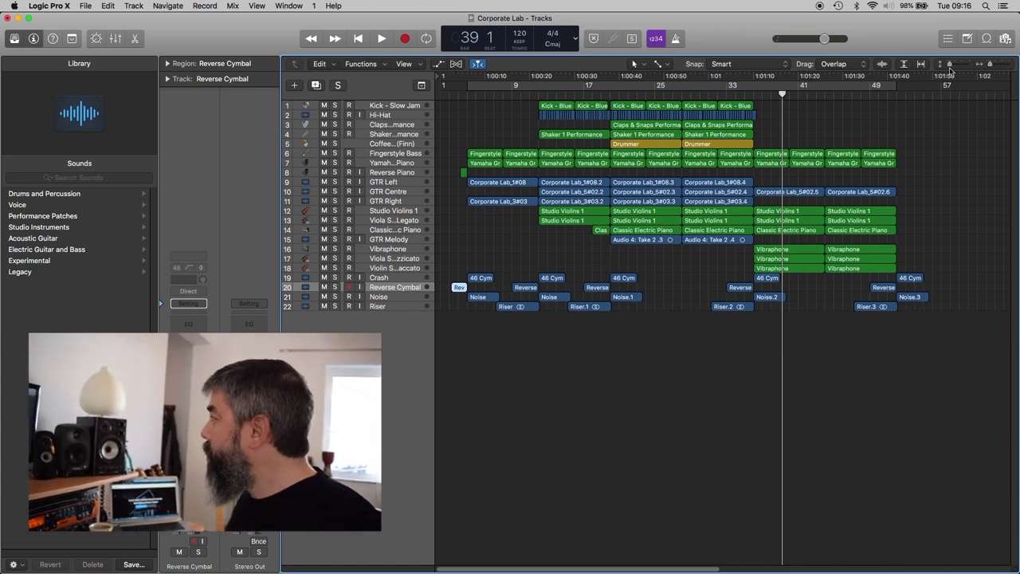
drag(951, 67, 958, 71)
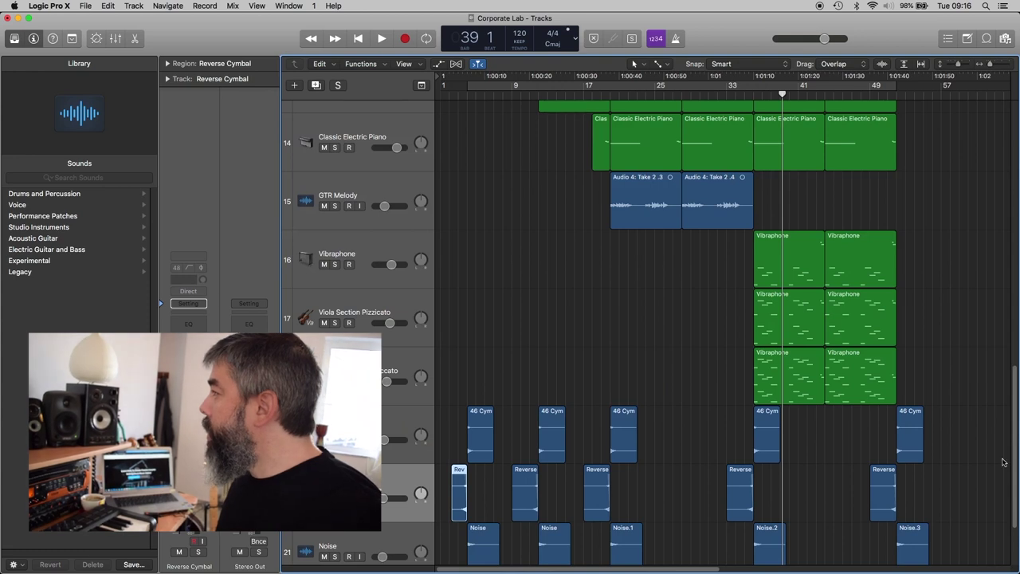
drag(1015, 435, 1013, 495)
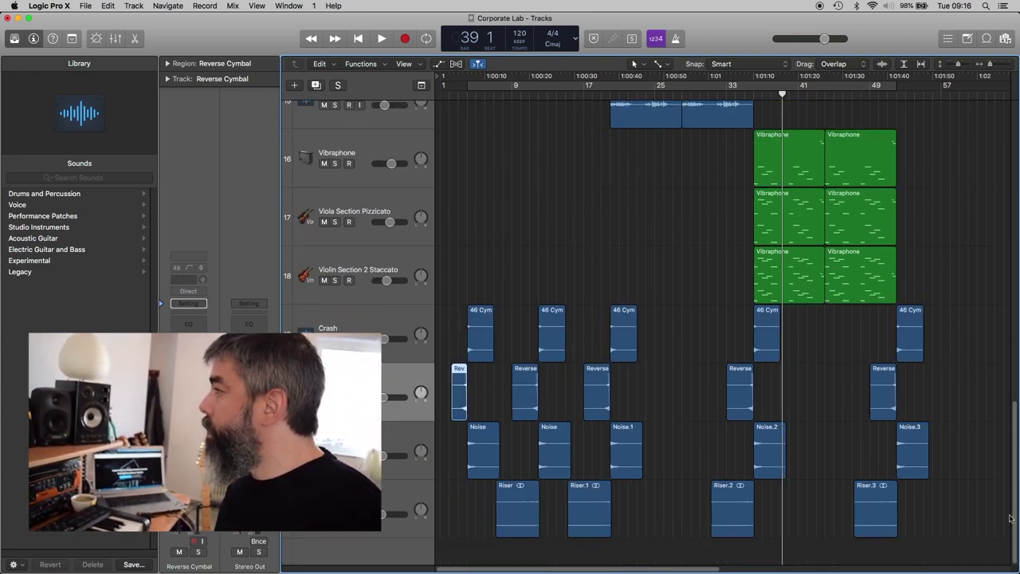
key(Return)
drag(992, 69, 1001, 71)
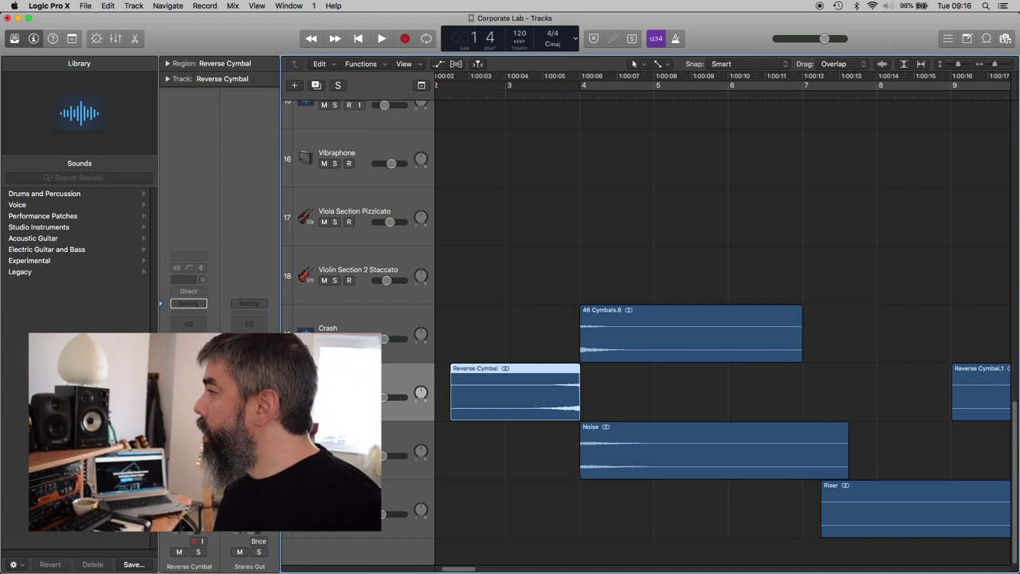
Audition the Crash and Reverse Cymbal tracks soloed together from bar 2, and clear their solos
click(690, 335)
key(ctrl+s)
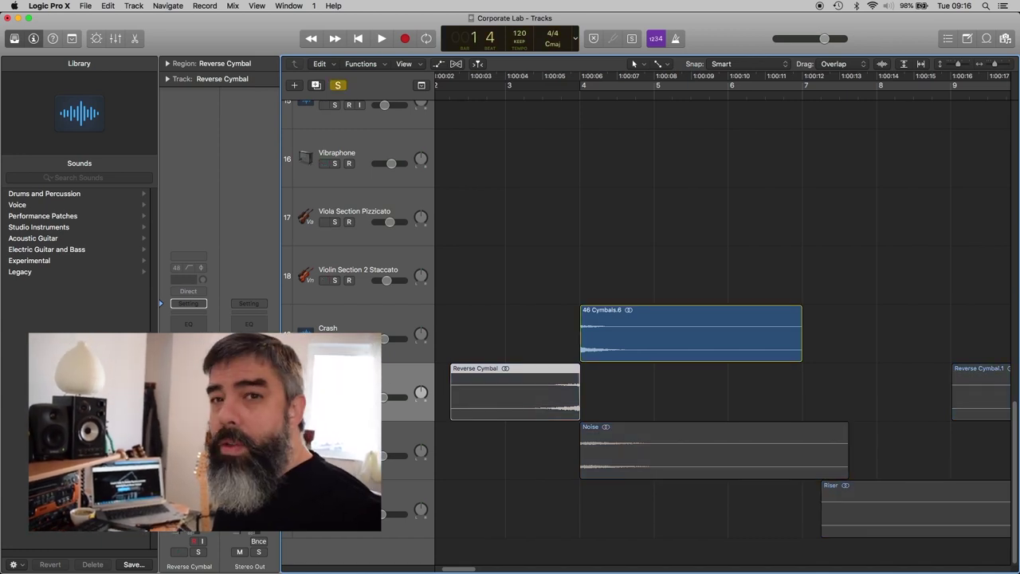
key(s)
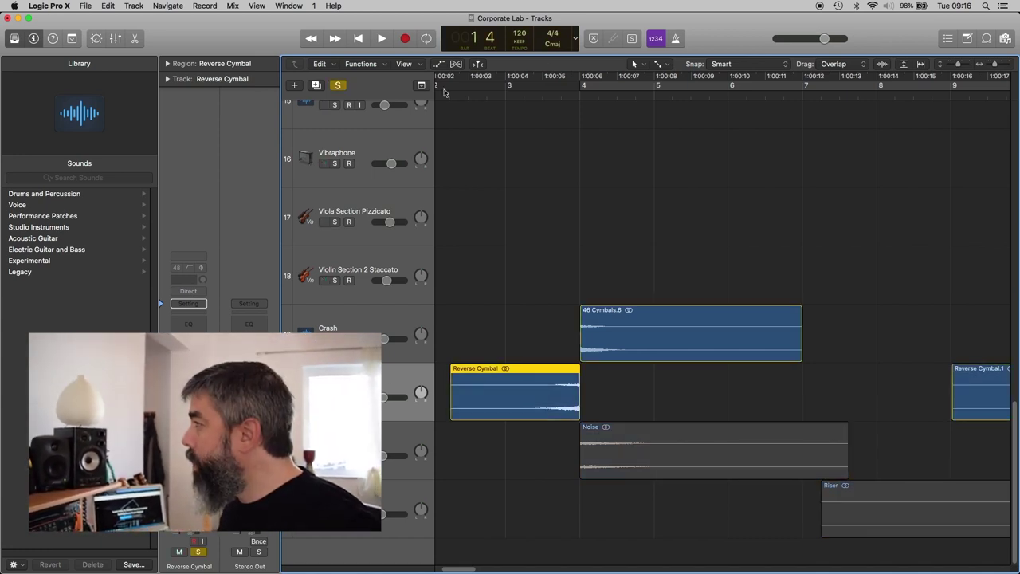
click(449, 93)
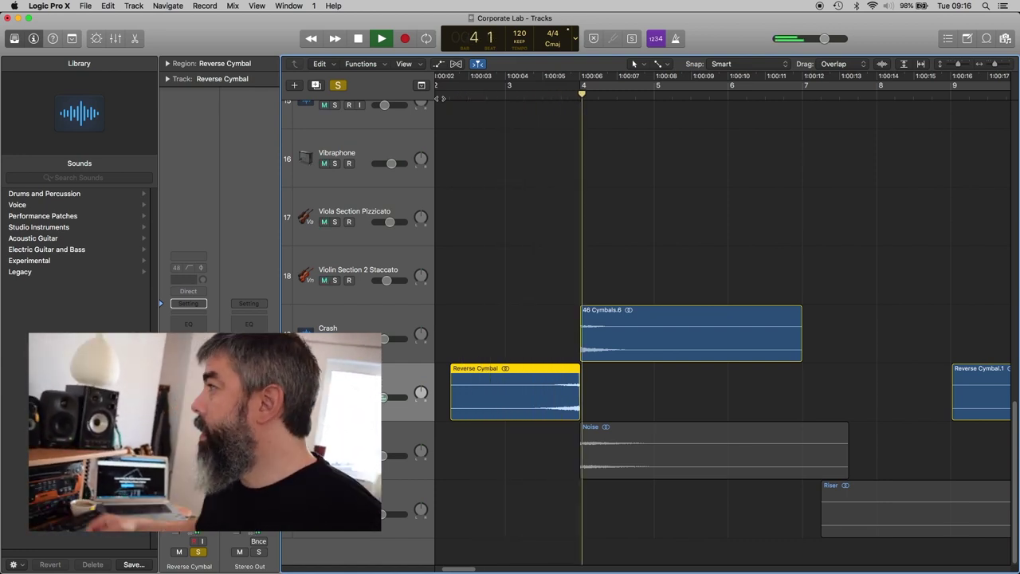
click(359, 38)
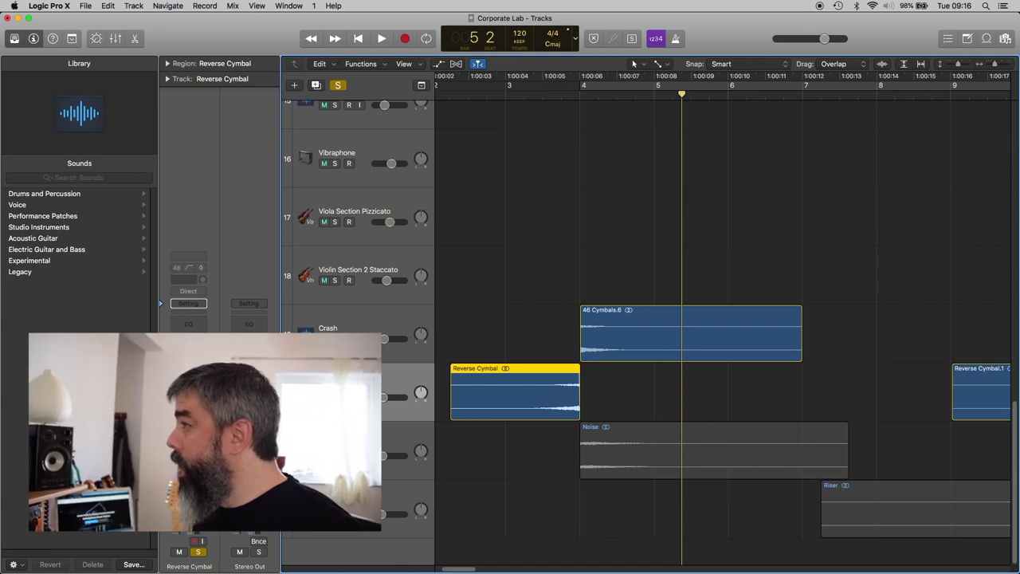
key(ctrl+m)
key(ctrl+s)
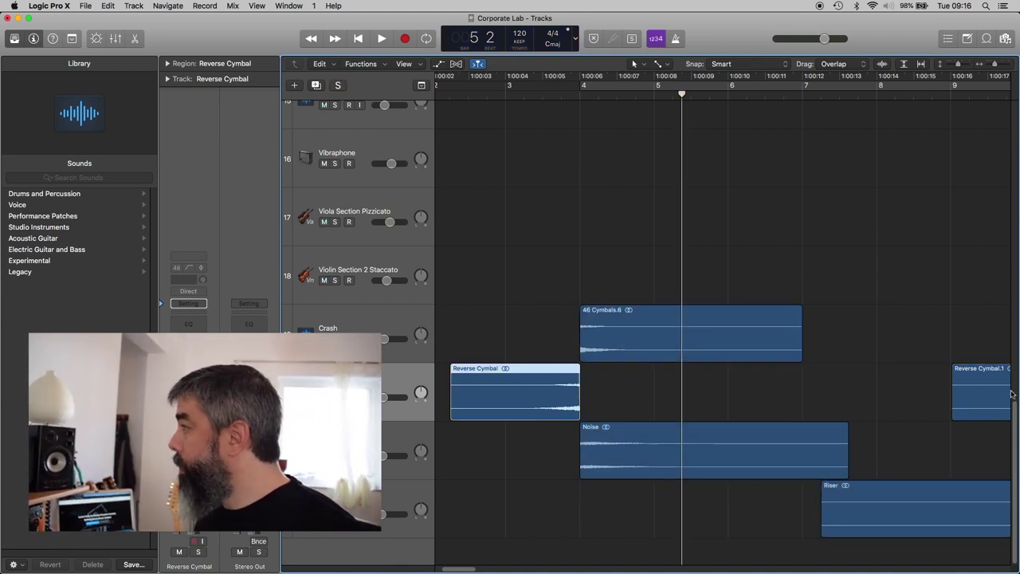
Extend the start of the Reverse Piano region back to just after bar 3 and audition its track soloed from bar 3
drag(1015, 411, 950, 215)
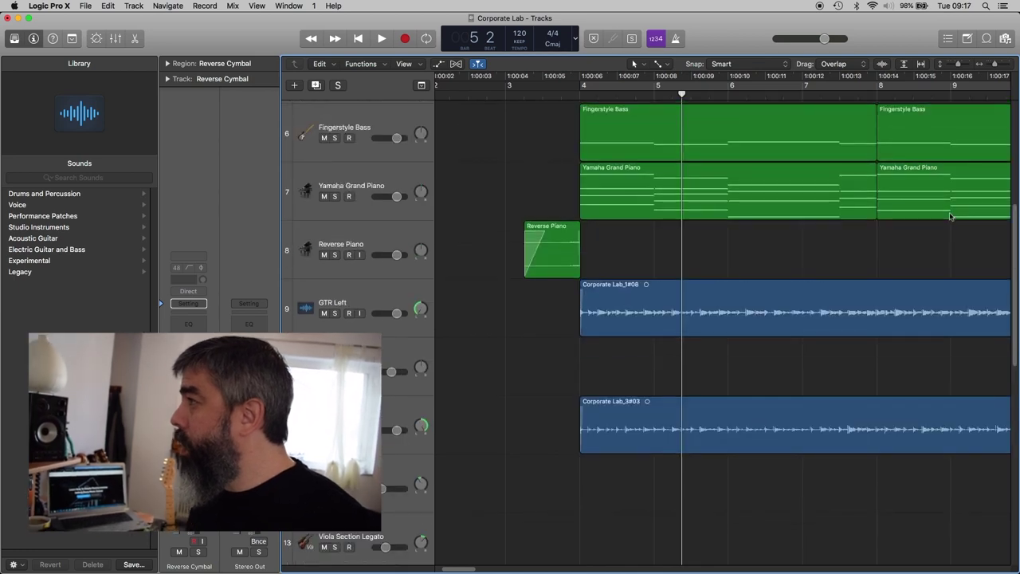
drag(525, 273, 511, 273)
click(505, 94)
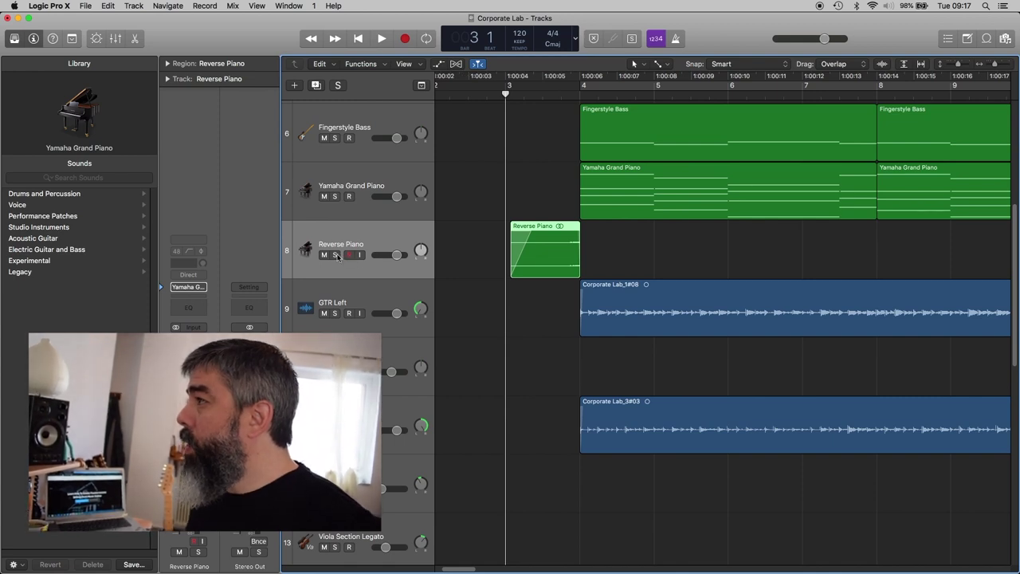
click(335, 255)
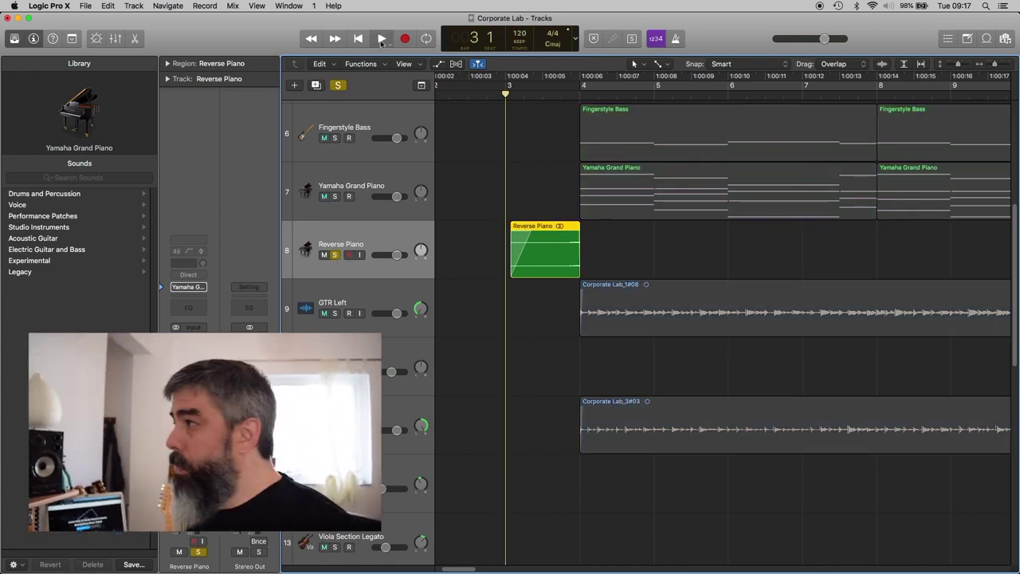
click(381, 42)
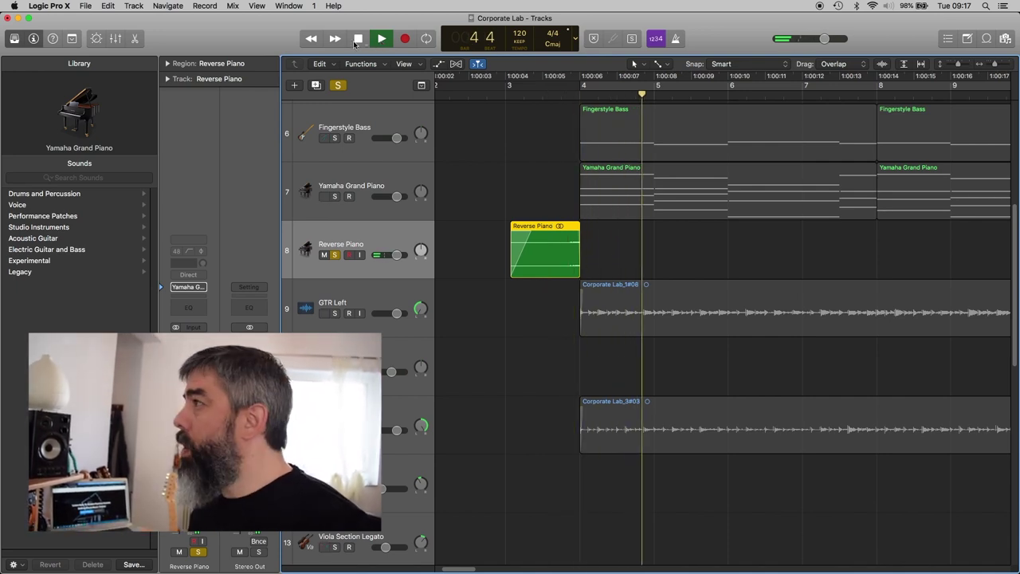
click(357, 40)
Solo the Yamaha Grand Piano along with the Reverse Piano, play both from bar 3, and clear both solos
click(336, 197)
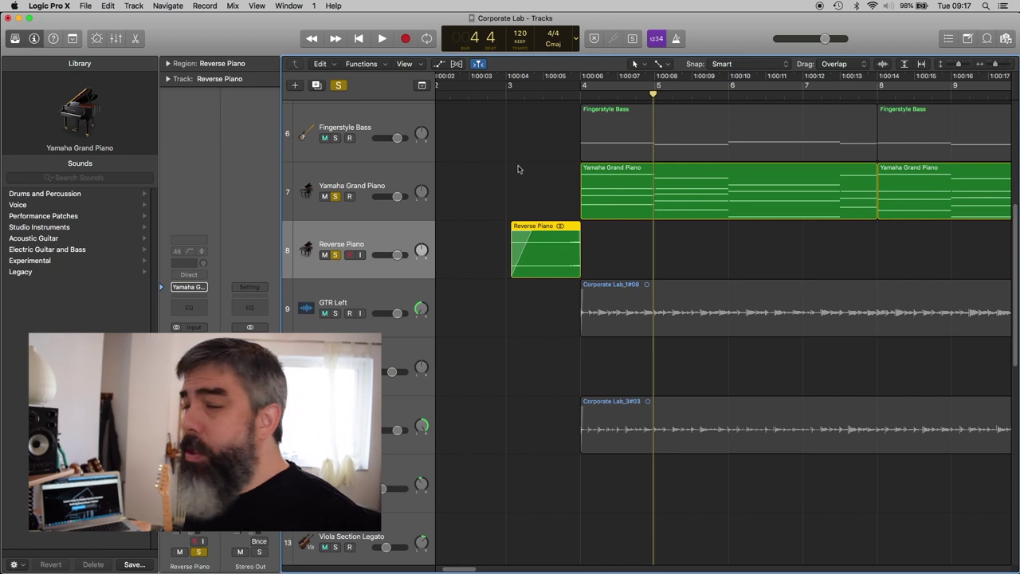
click(505, 97)
click(382, 40)
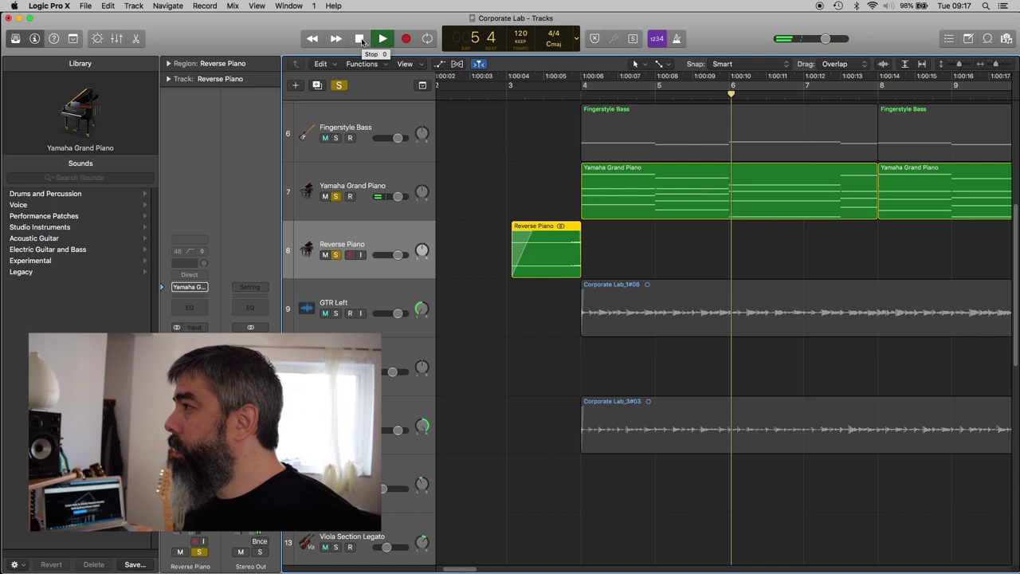
click(360, 39)
click(336, 197)
click(336, 255)
Solo the Noise track and play its first region
drag(1015, 230, 981, 478)
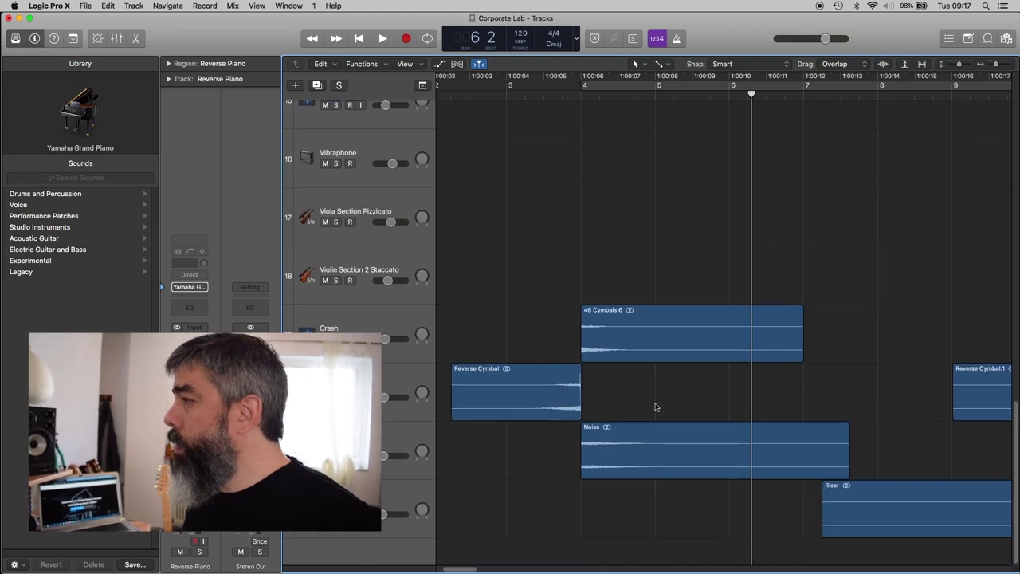
click(335, 455)
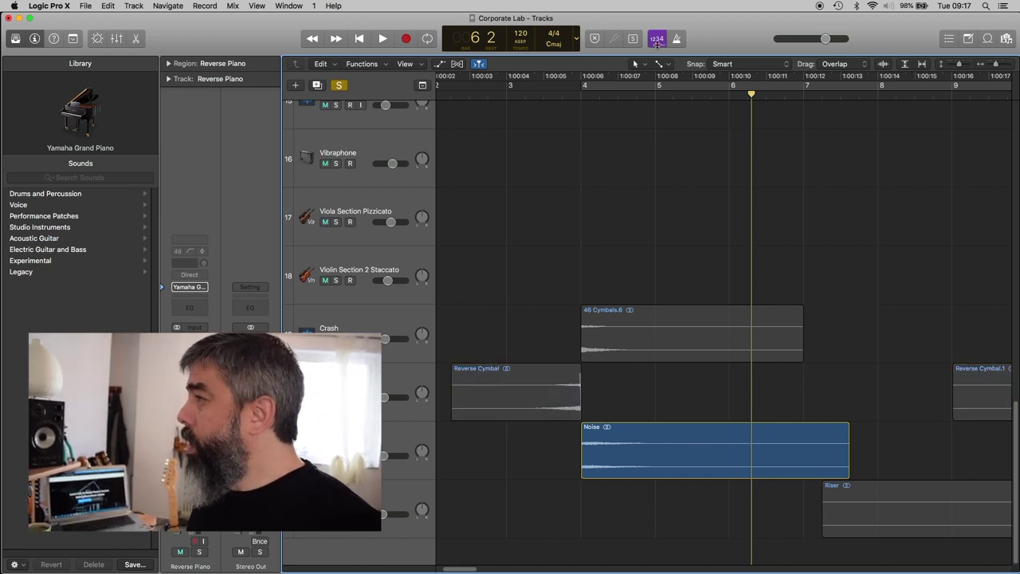
key(space)
click(389, 39)
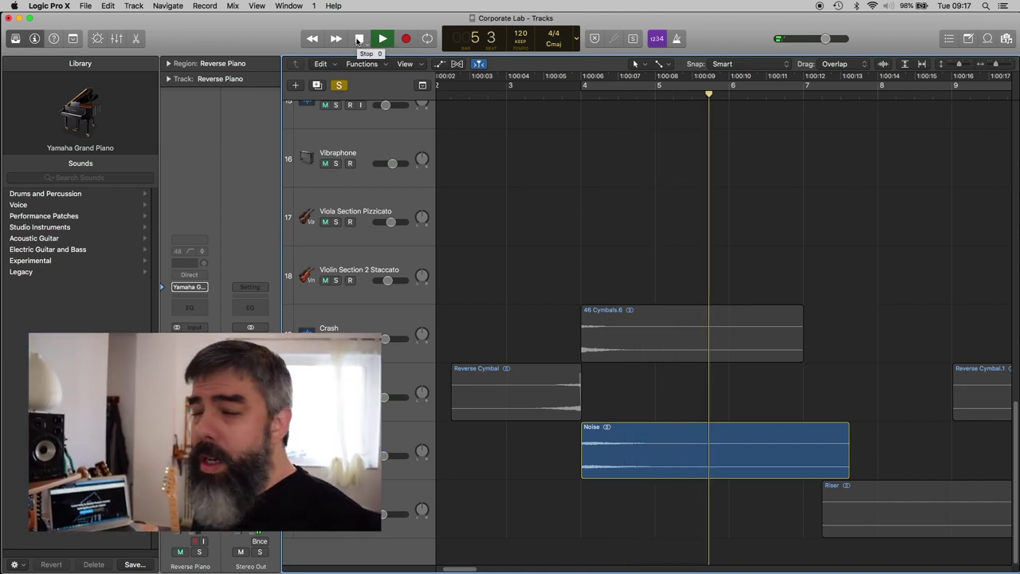
click(359, 39)
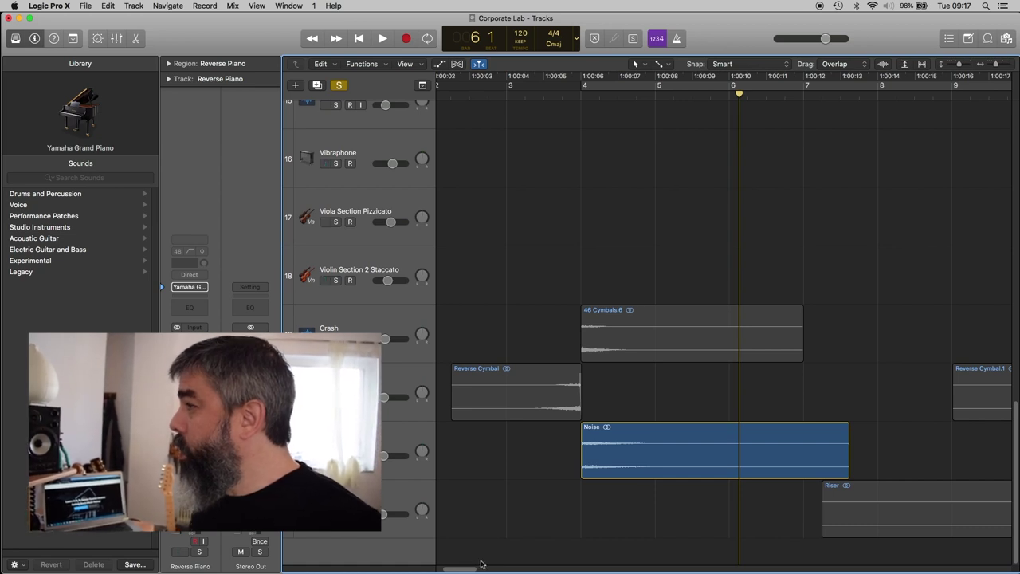
Add the Riser, Reverse Cymbal and Crash tracks to the soloed Noise track and play all four from bar 2
scroll(466, 568, right, 6)
shift+click(773, 510)
drag(998, 65, 995, 66)
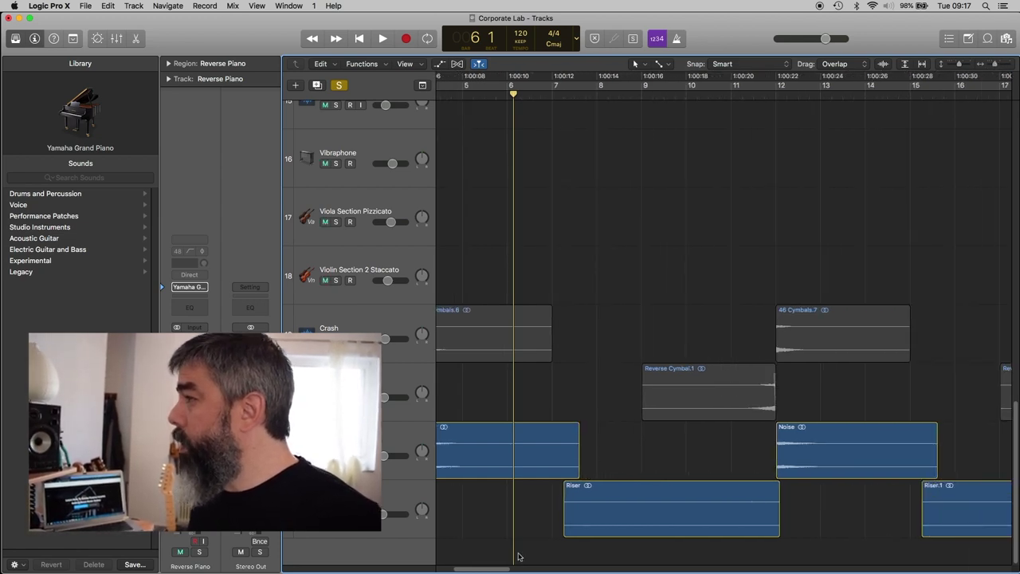
scroll(532, 446, left, 6)
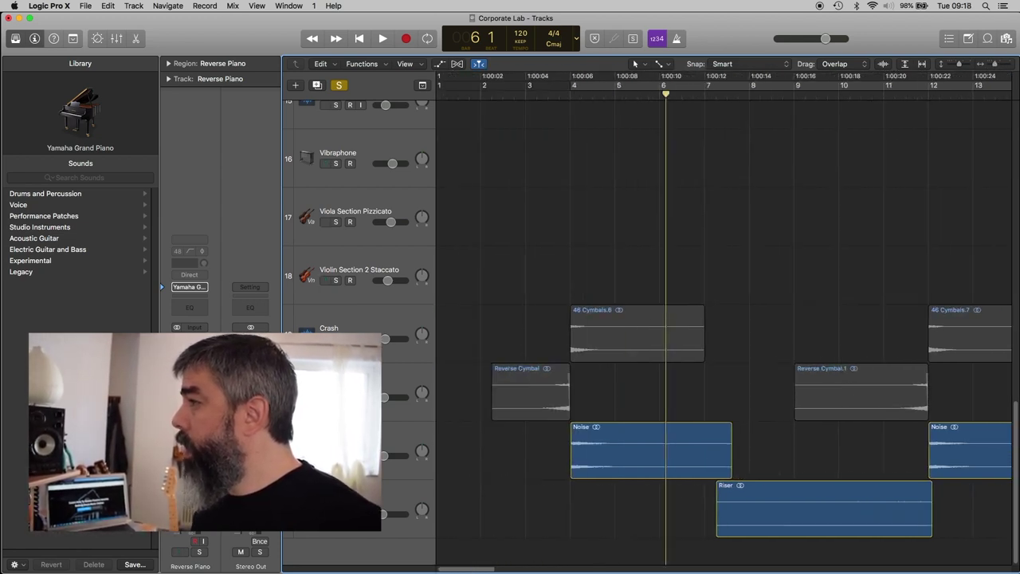
shift+click(343, 392)
shift+click(343, 333)
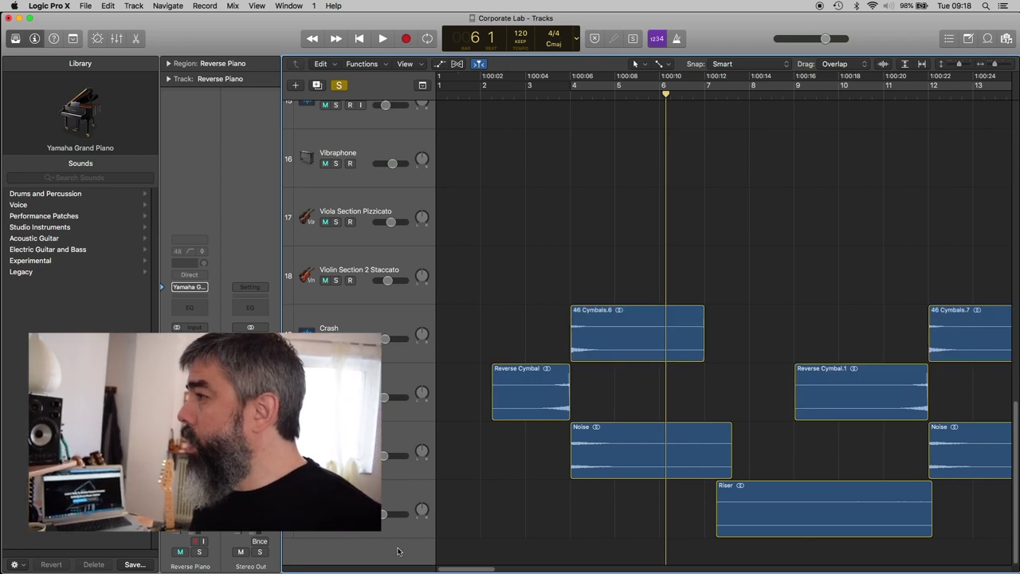
click(479, 95)
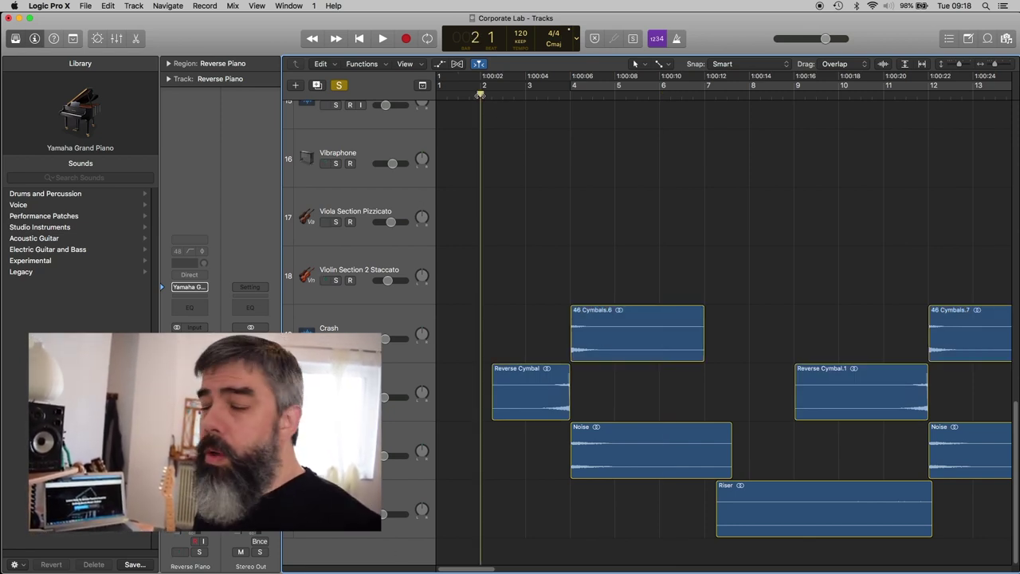
key(space)
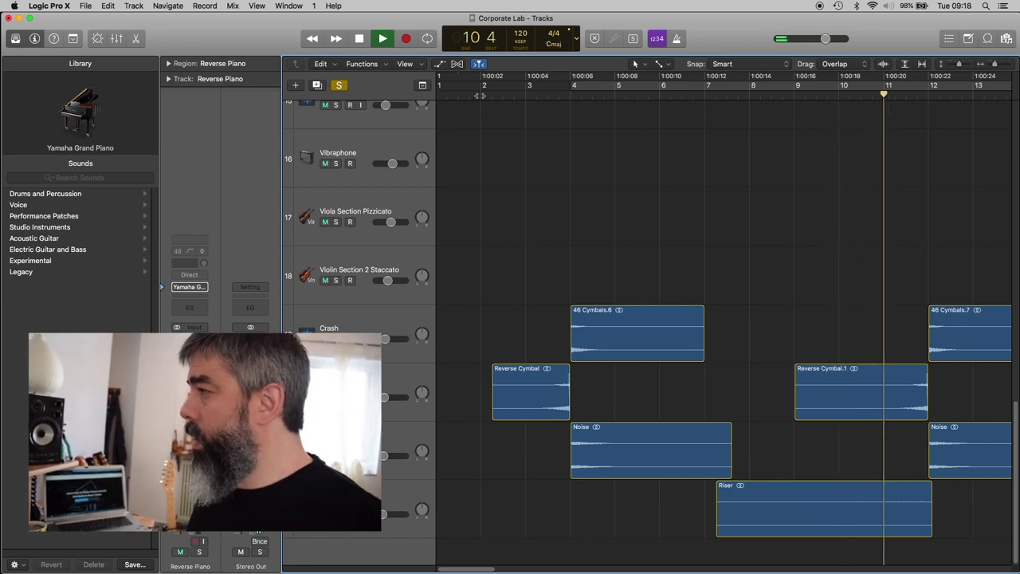
Follow the soloed effects through bar 25, stop playback, and look over the remaining transition regions up to bar 36
drag(447, 570, 486, 570)
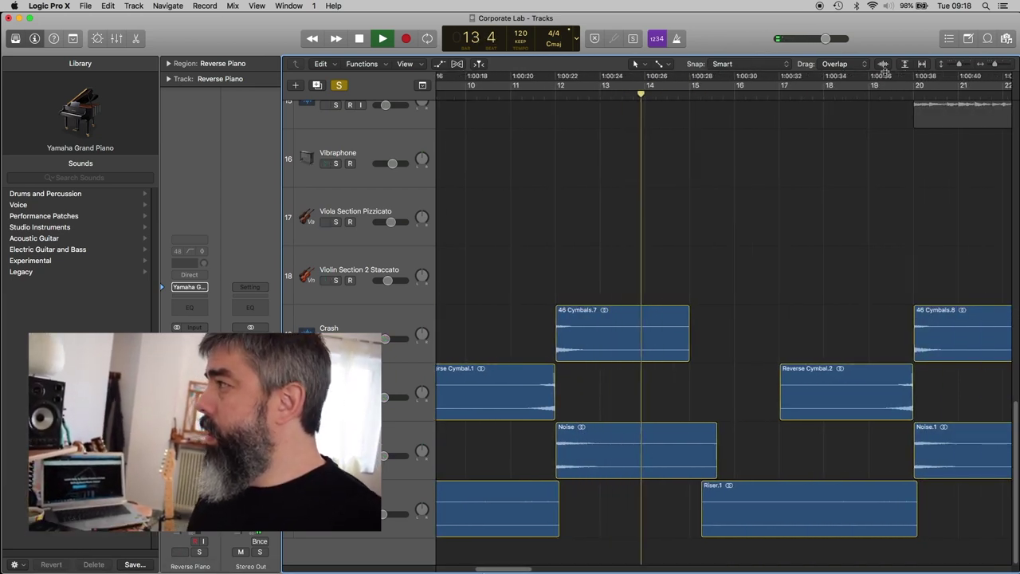
drag(962, 68, 958, 67)
drag(519, 571, 530, 571)
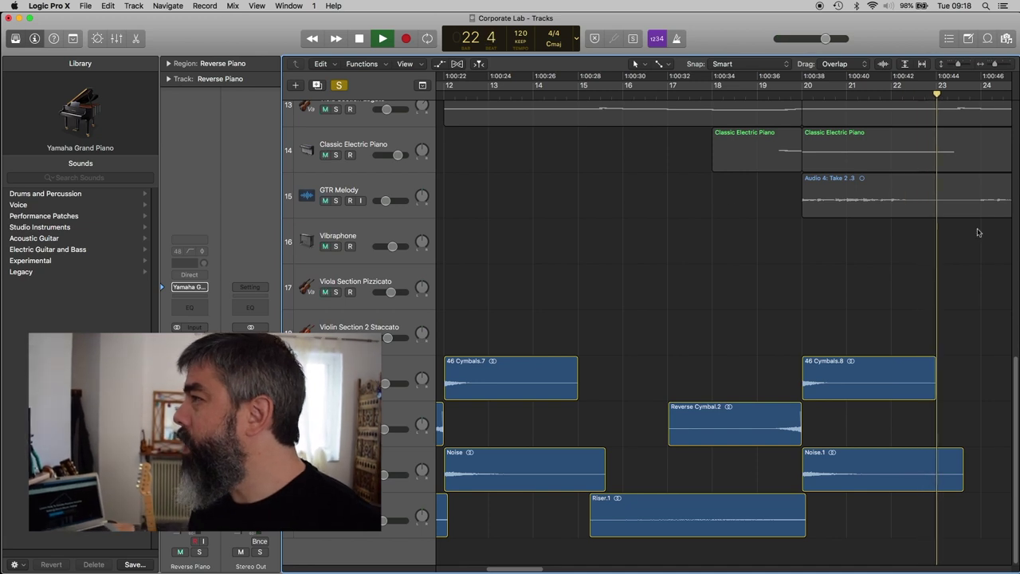
scroll(1016, 361, up, 2)
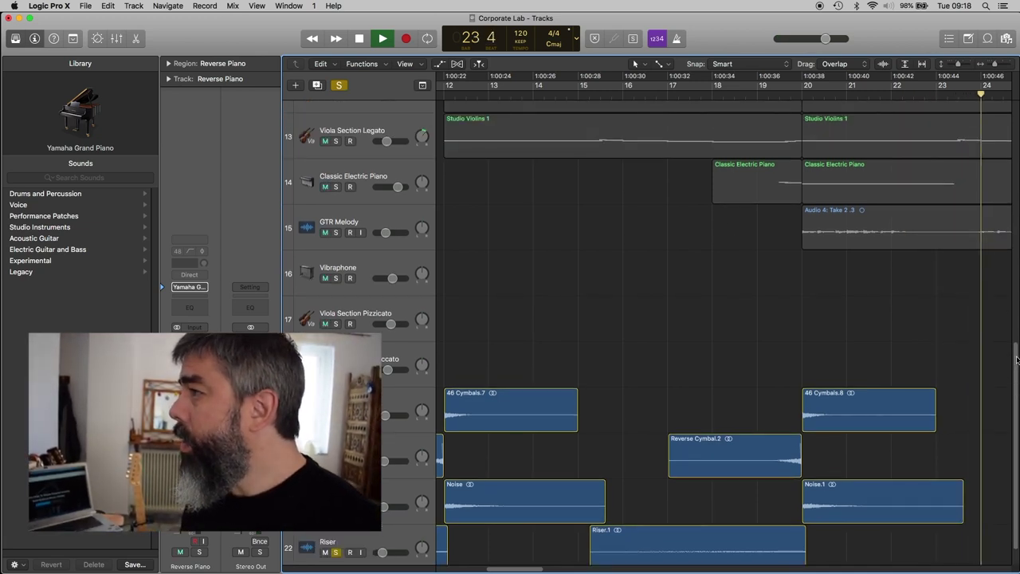
scroll(1017, 375, down, 2)
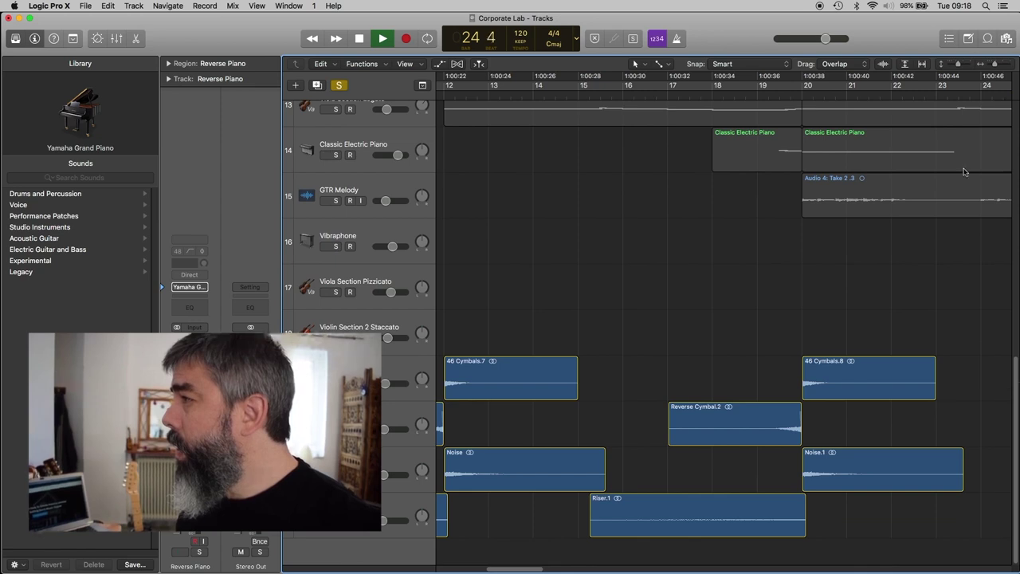
click(364, 41)
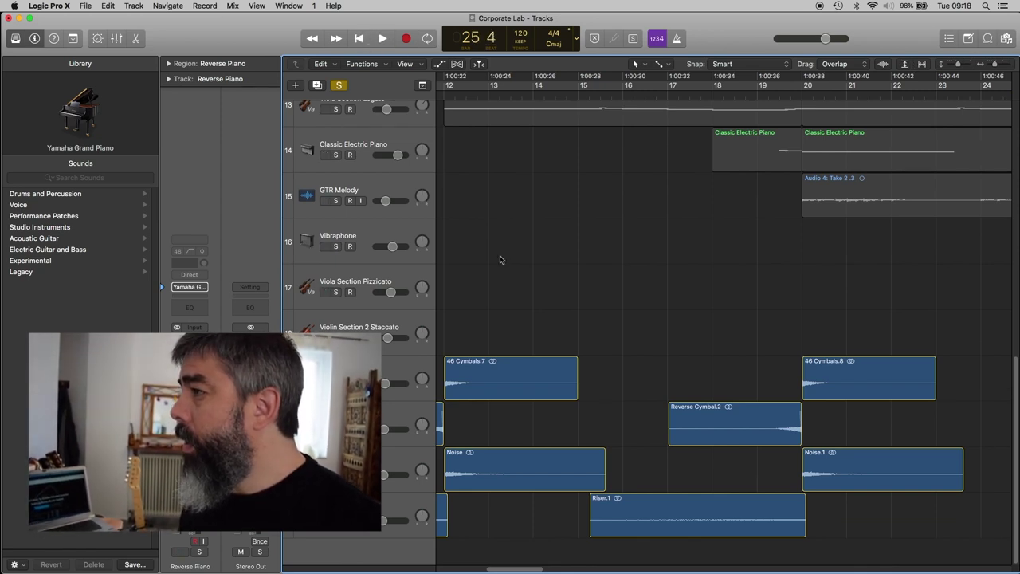
drag(532, 570, 608, 570)
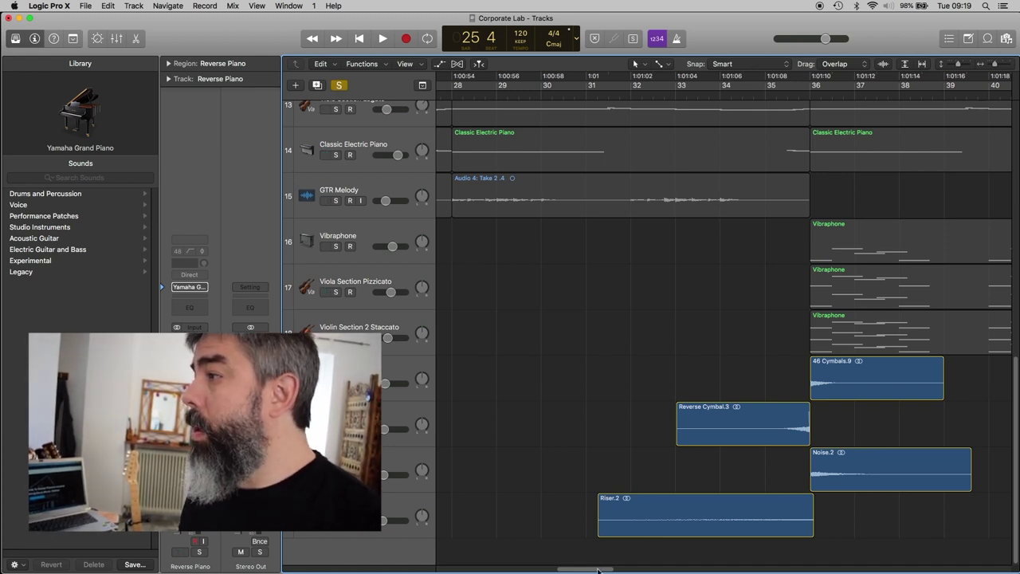
drag(598, 569, 463, 565)
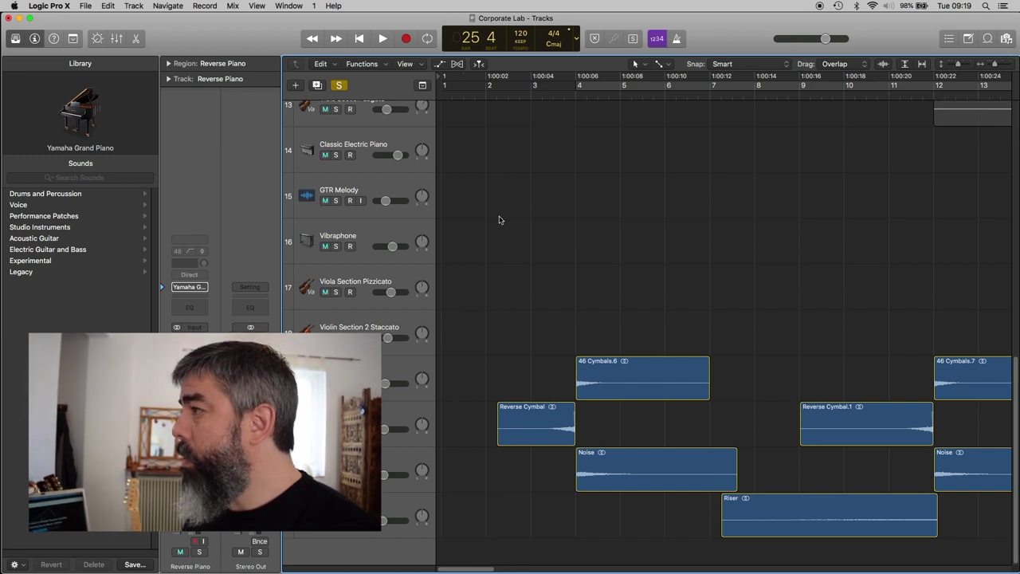
Clear all track solos and play the full arrangement from bar 2
click(773, 96)
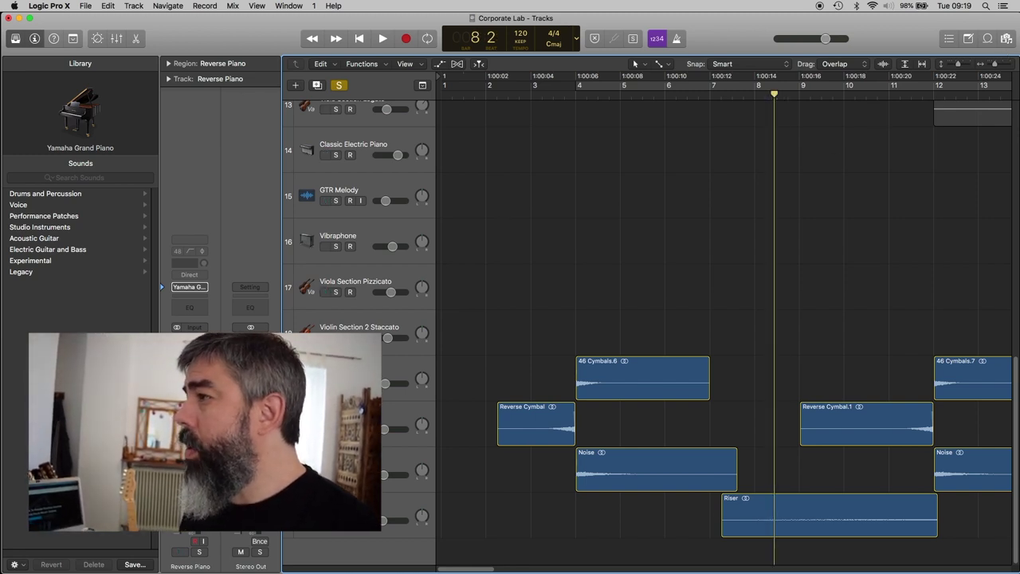
click(338, 86)
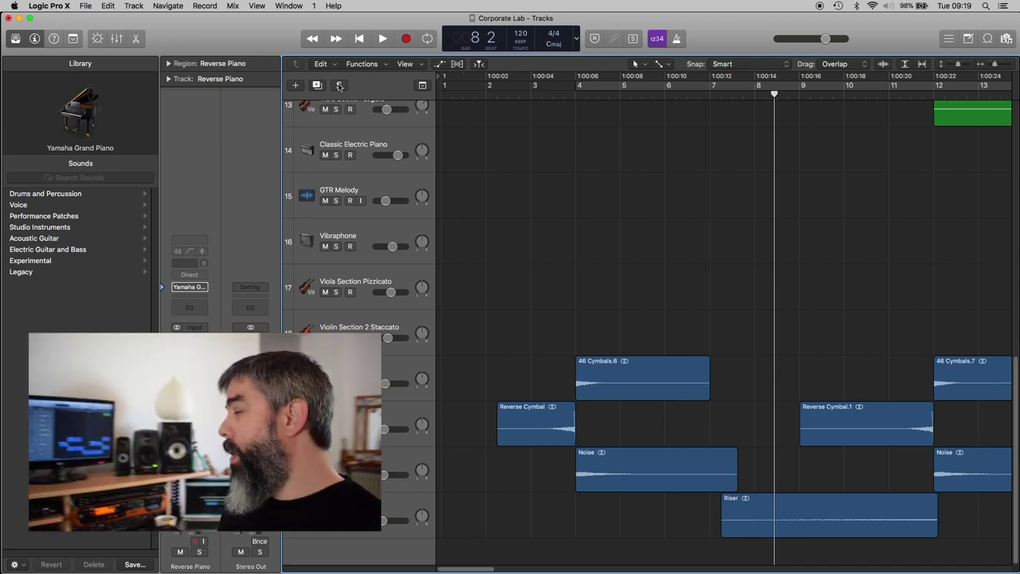
click(486, 89)
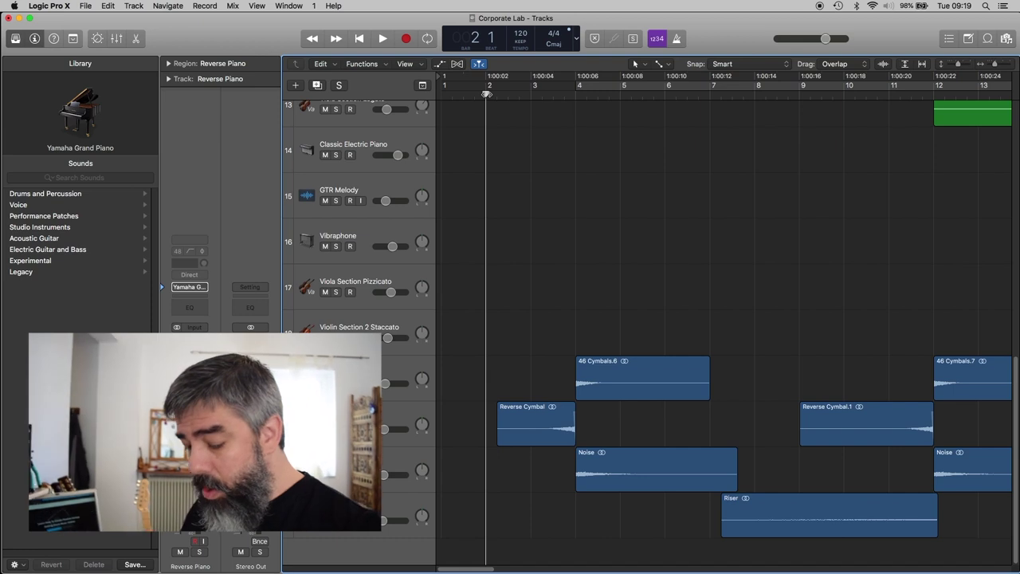
key(space)
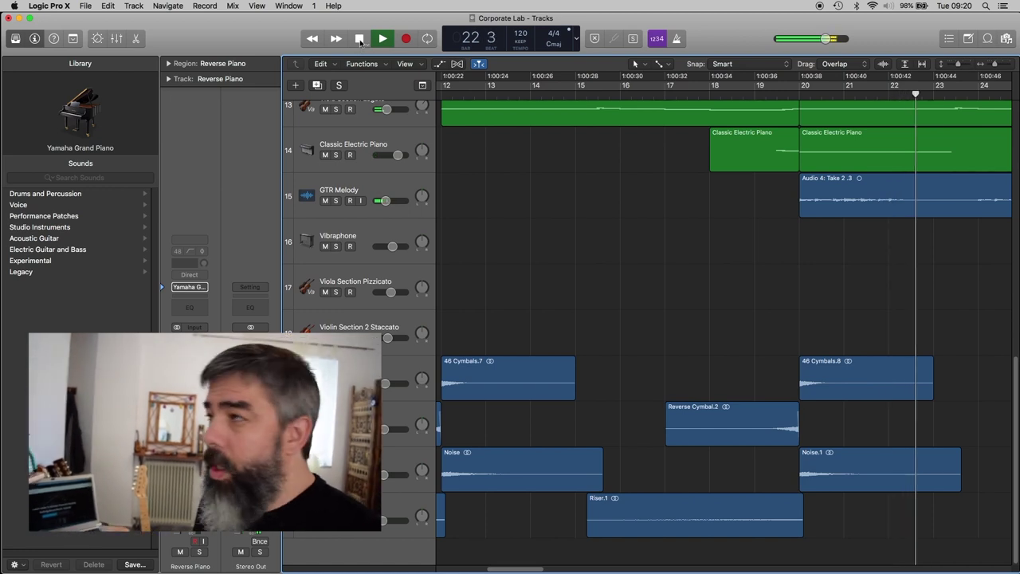
Stop the full mix, solo the Kick - Slow Jam track, and play it from bar 18 across the gap before bar 20
click(360, 40)
click(737, 93)
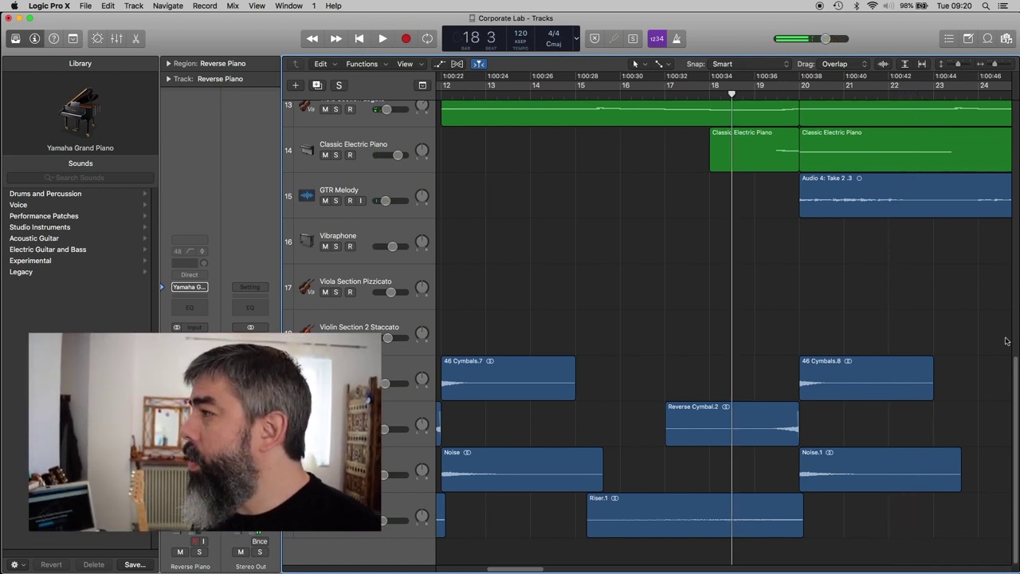
drag(1017, 373, 1016, 90)
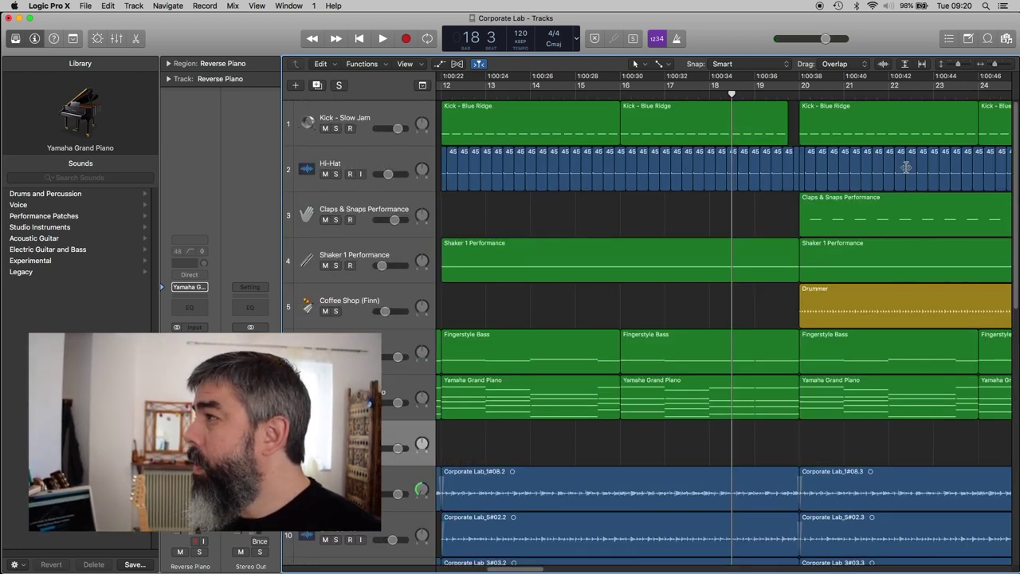
click(336, 128)
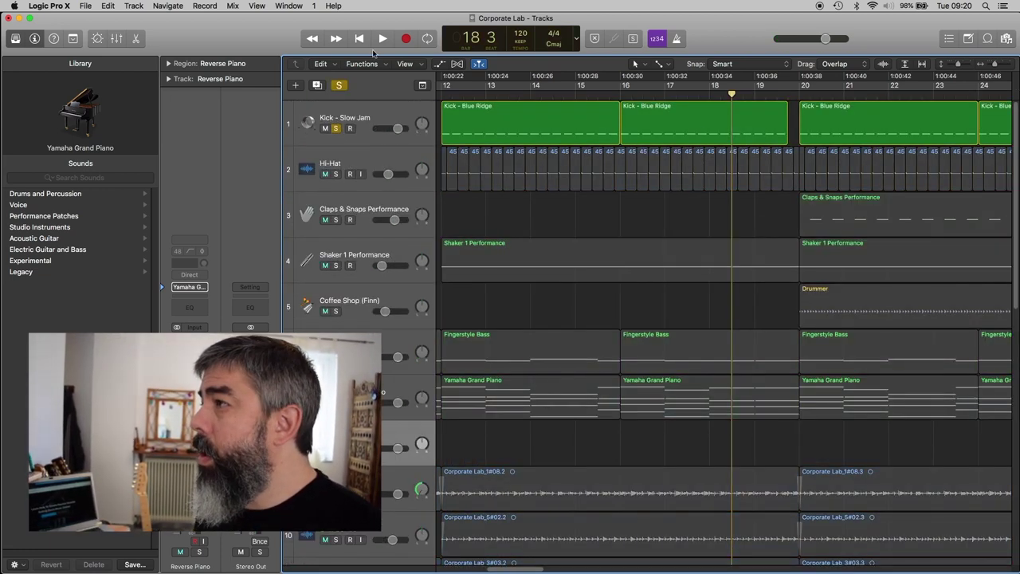
click(381, 40)
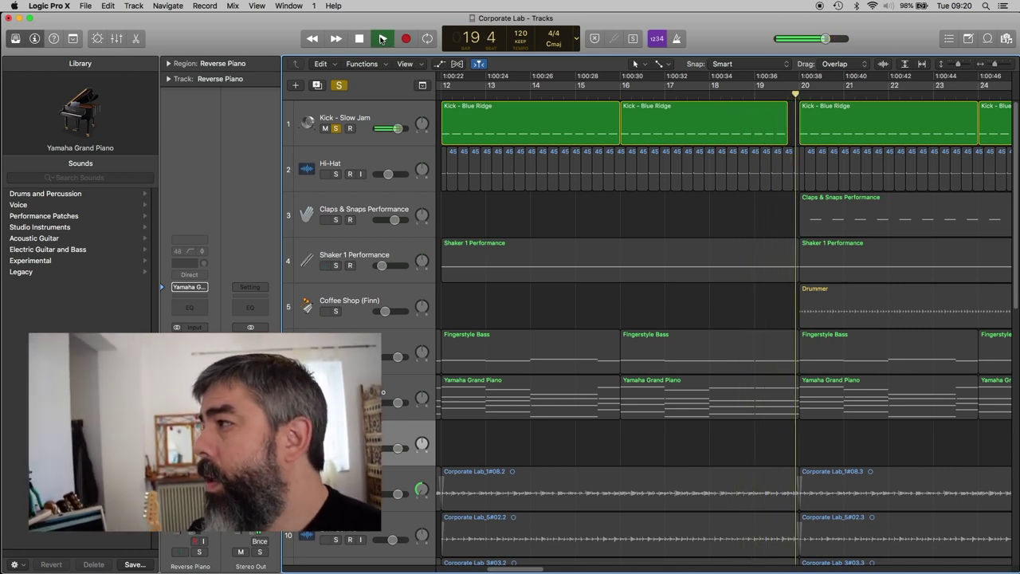
click(381, 38)
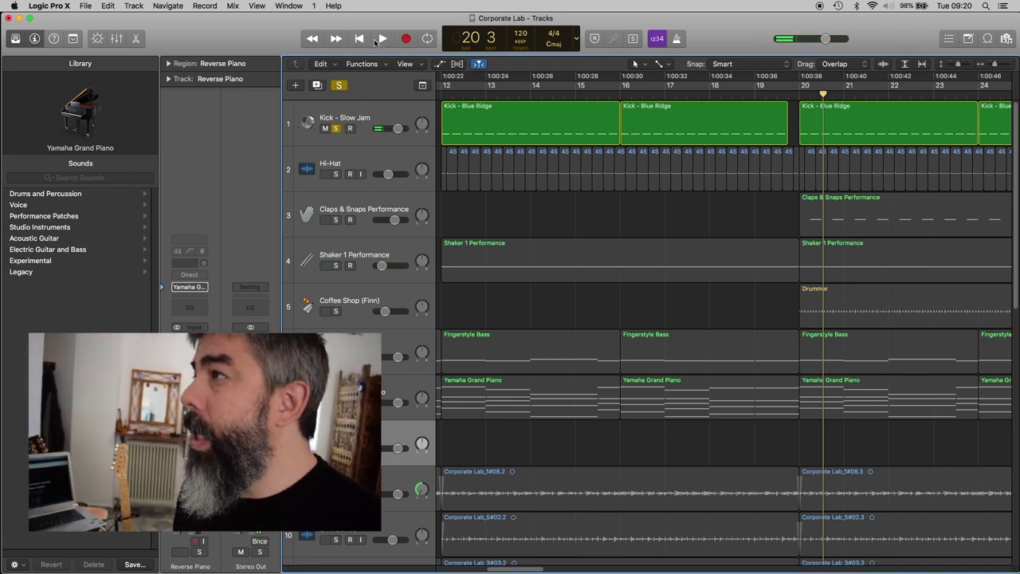
Clear the kick solo, check the effect regions around bar 20, and play the full arrangement from bar 17 through that transition
click(676, 91)
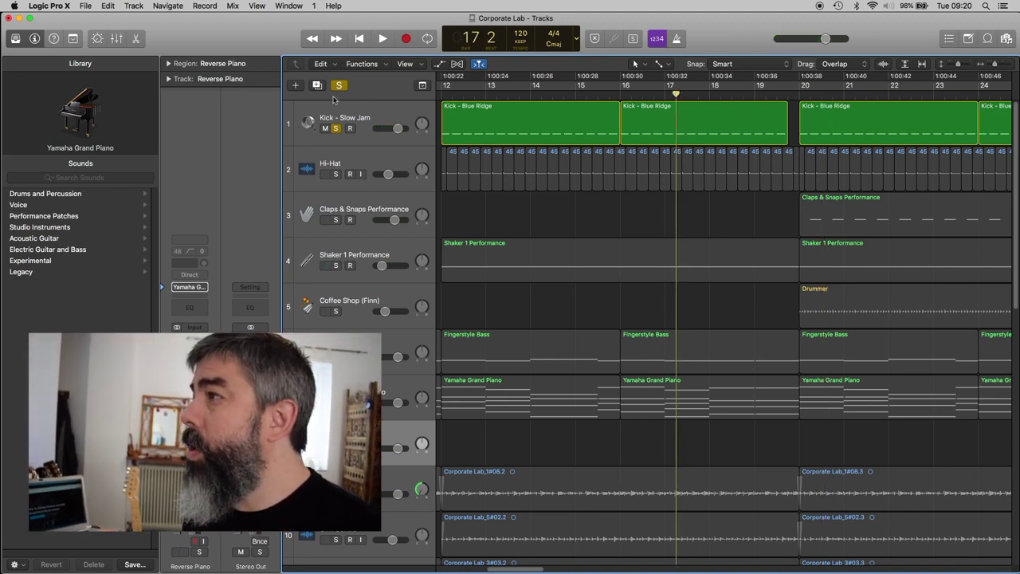
click(339, 85)
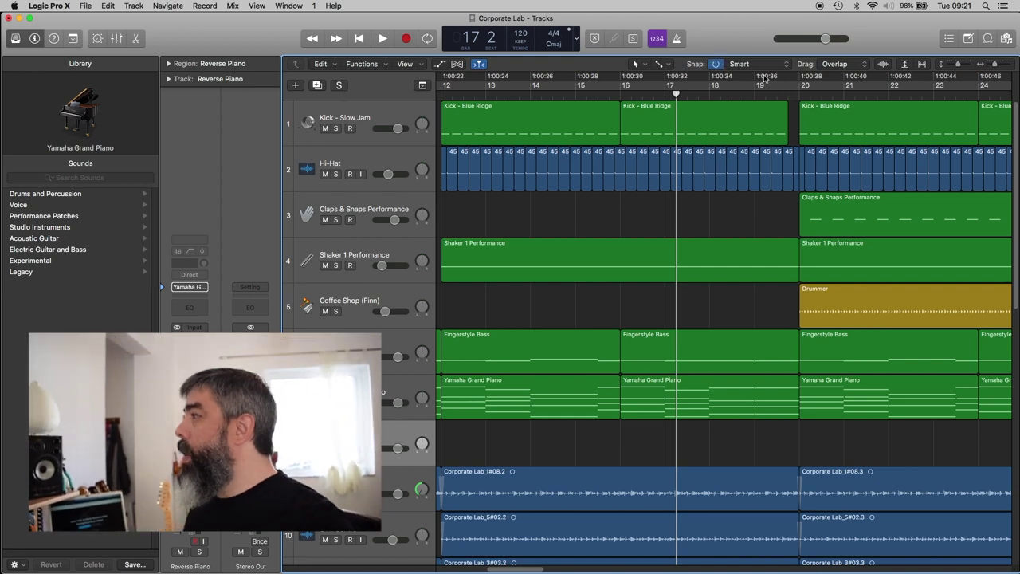
drag(1016, 135, 1017, 388)
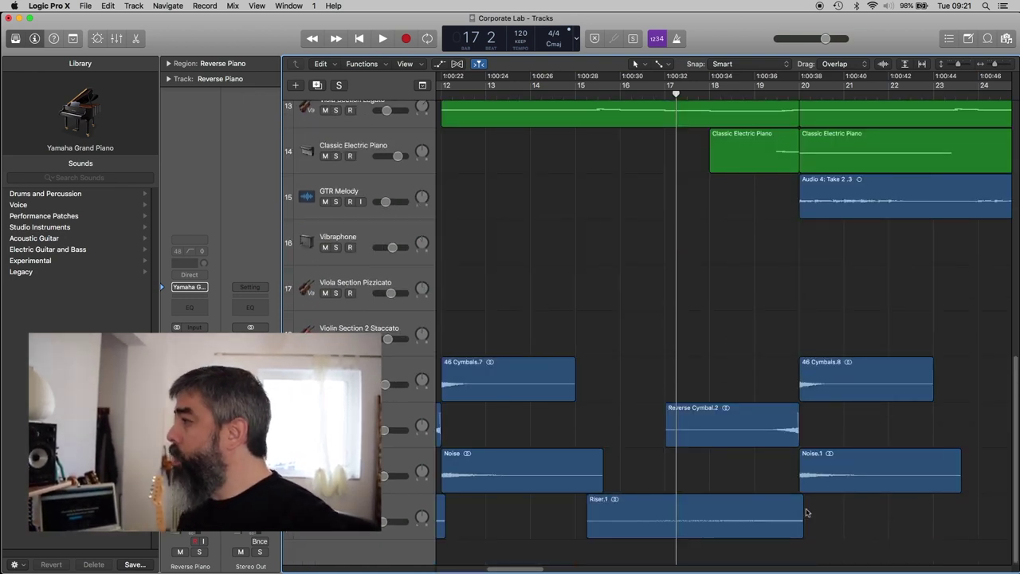
drag(1016, 366, 1014, 98)
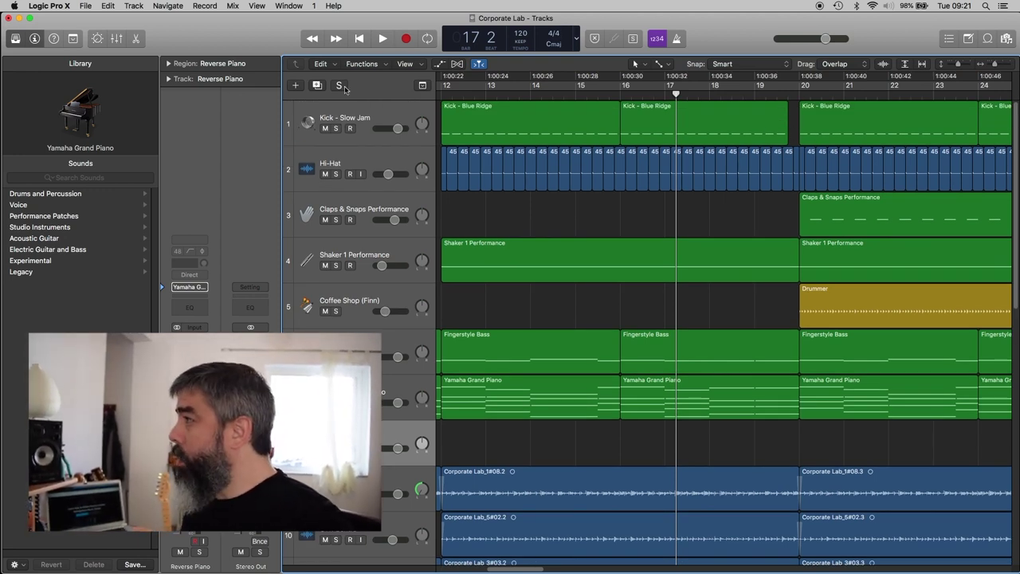
click(383, 40)
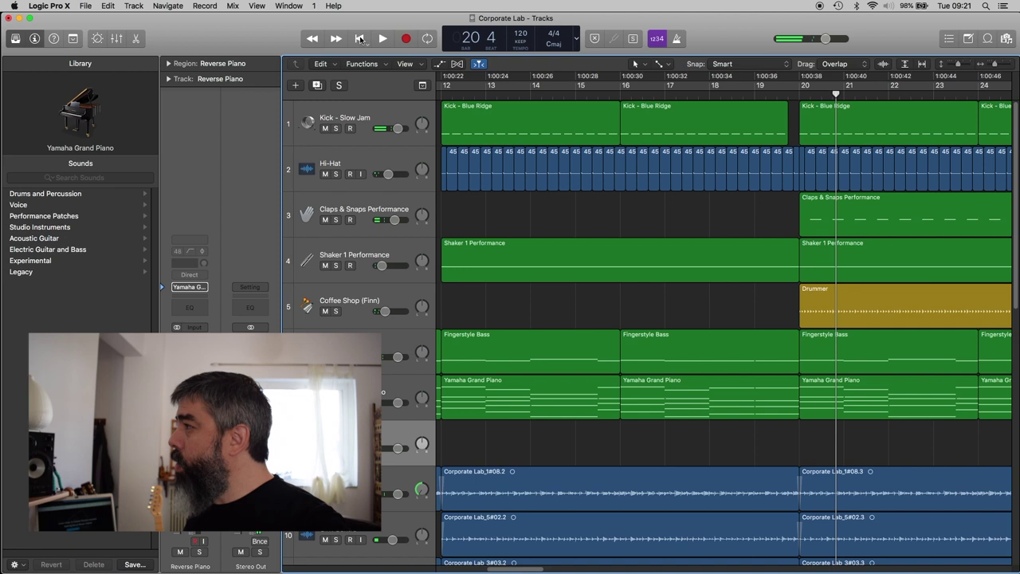
Move the playhead back to bar 17, ahead of the kick gap before bar 20
click(718, 97)
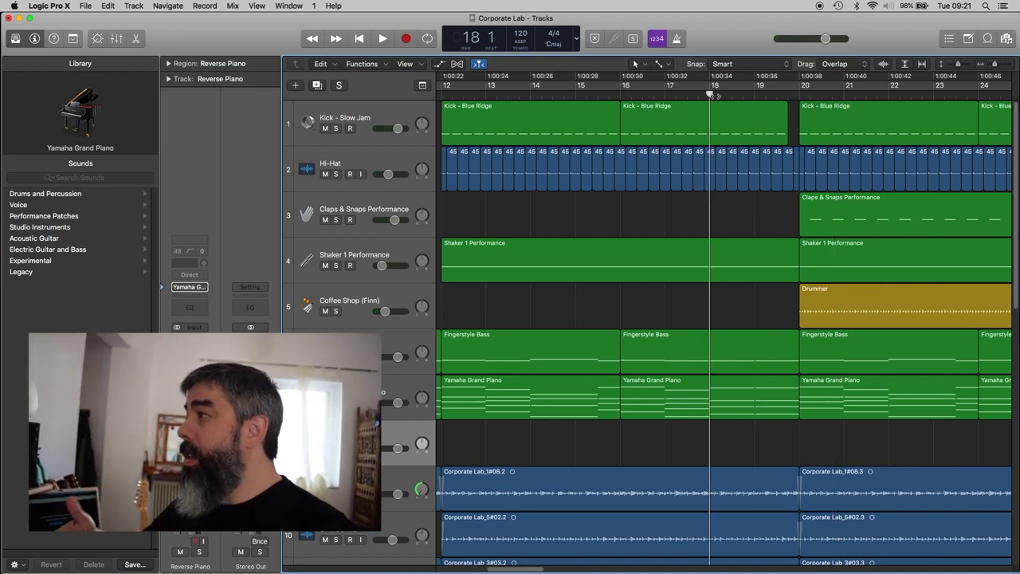
mouse_move(508, 569)
mouse_down()
mouse_move(491, 569)
mouse_move(550, 570)
mouse_move(512, 569)
mouse_up()
click(644, 88)
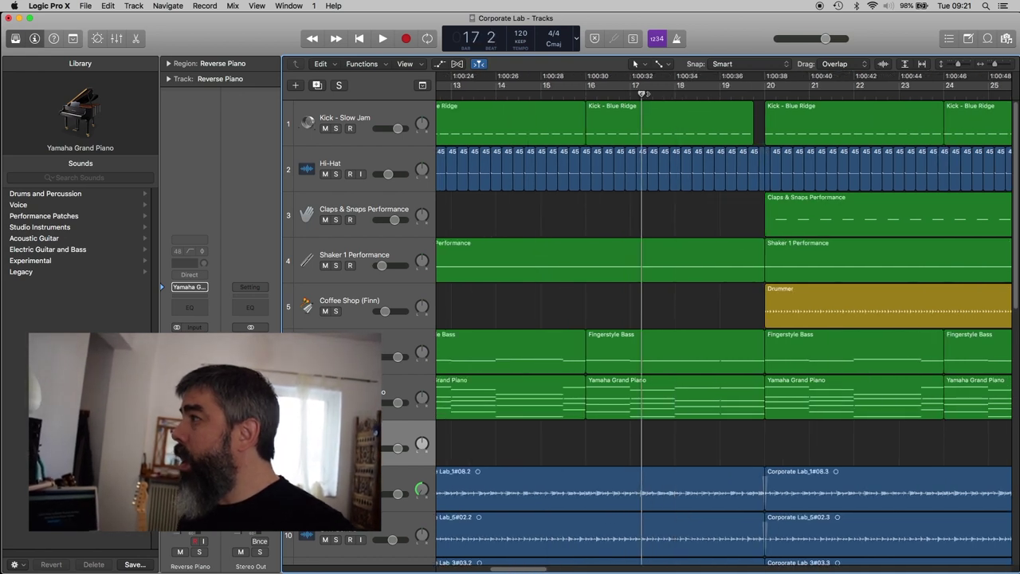